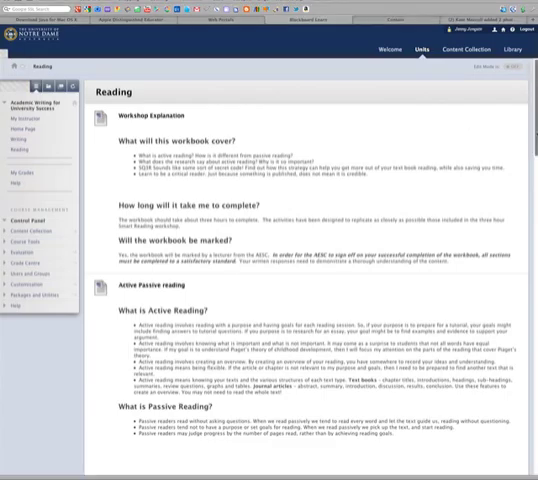
drag(534, 133, 534, 186)
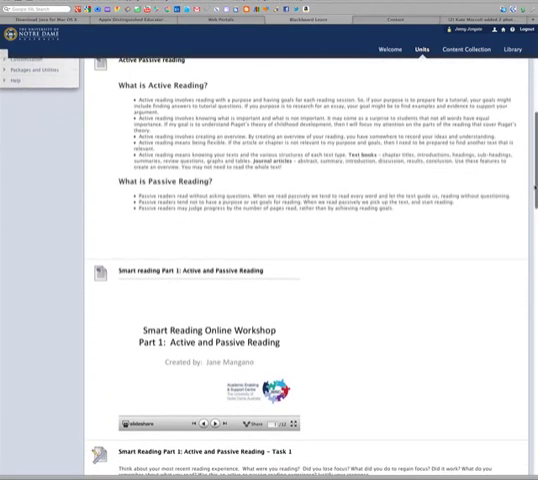
scroll(300, 250, down, 4)
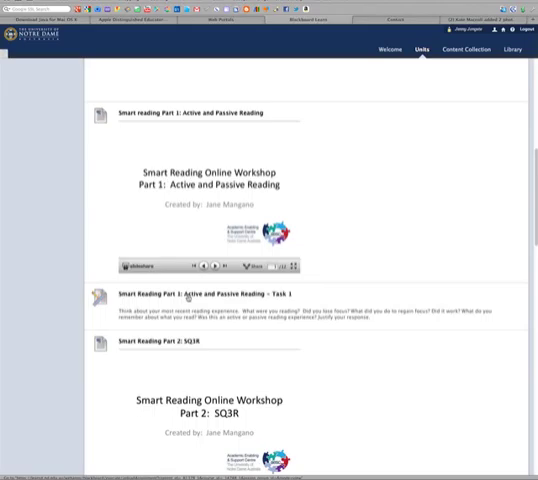
Review the Task 1 submission history, which shows an entry needing marking, then return to the Reading page
click(186, 294)
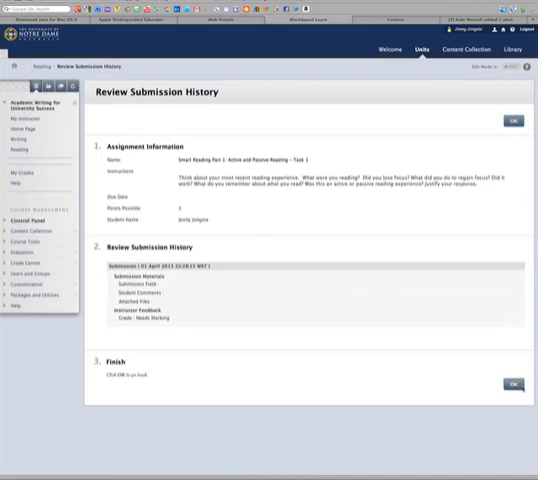
click(513, 384)
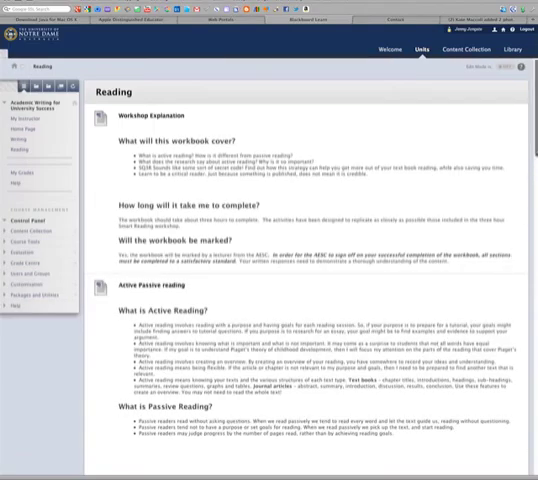
scroll(300, 250, down, 5)
scroll(300, 250, down, 3)
scroll(300, 250, down, 5)
scroll(300, 250, down, 2)
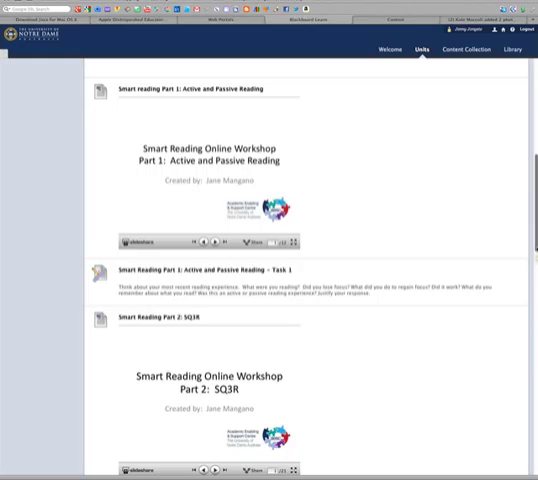
scroll(300, 250, down, 4)
scroll(300, 250, down, 2)
scroll(532, 290, down, 5)
scroll(532, 290, down, 1)
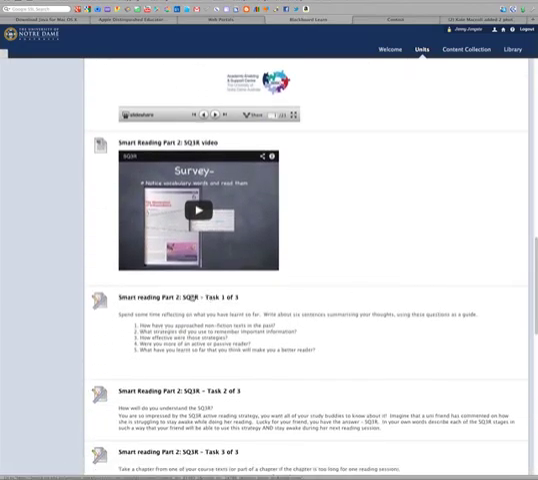
click(205, 297)
click(120, 348)
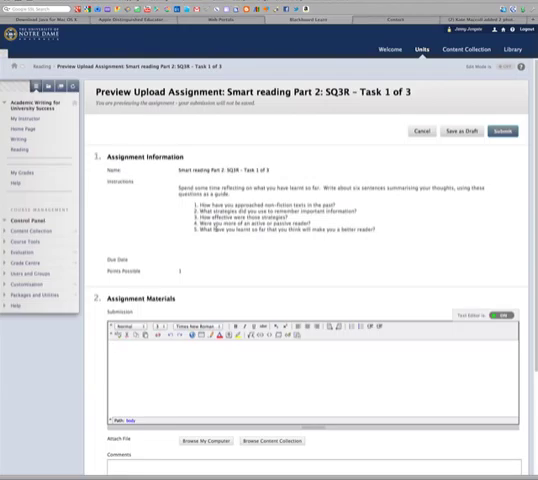
click(421, 132)
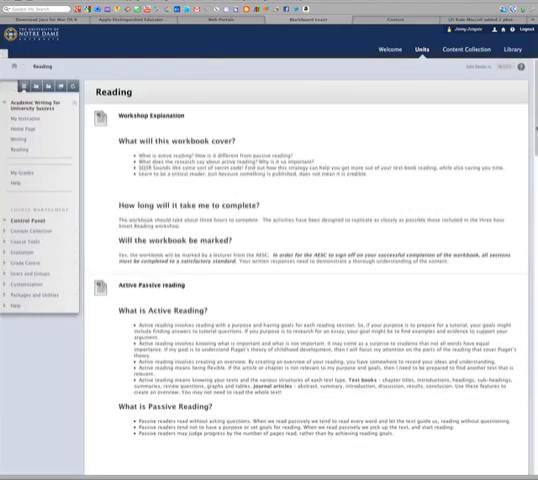
scroll(300, 300, down, 5)
scroll(300, 300, down, 3)
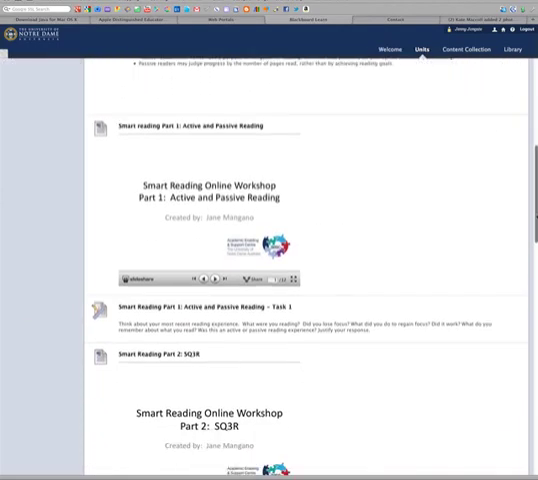
drag(533, 213, 532, 385)
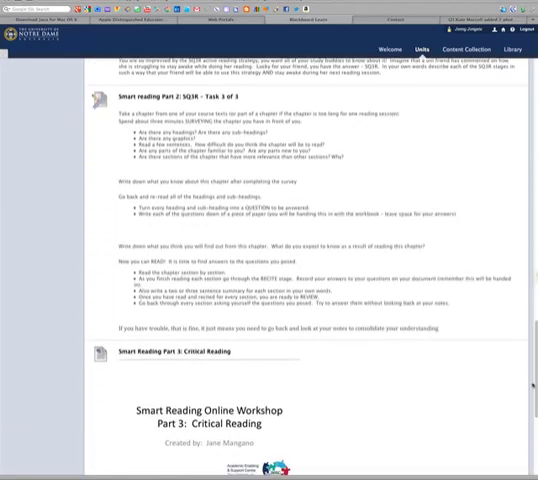
drag(532, 385, 532, 422)
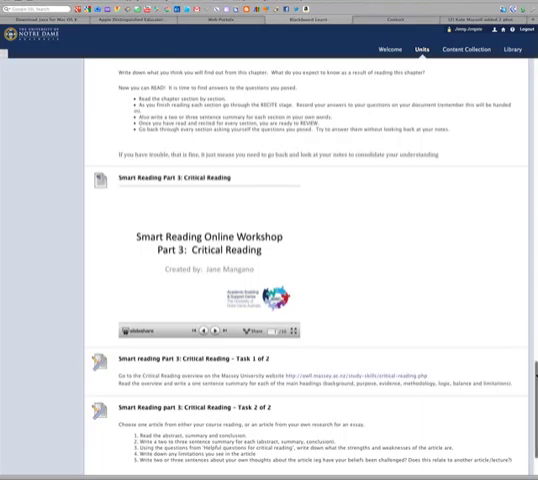
scroll(296, 350, up, 3)
scroll(296, 350, up, 5)
scroll(296, 350, down, 5)
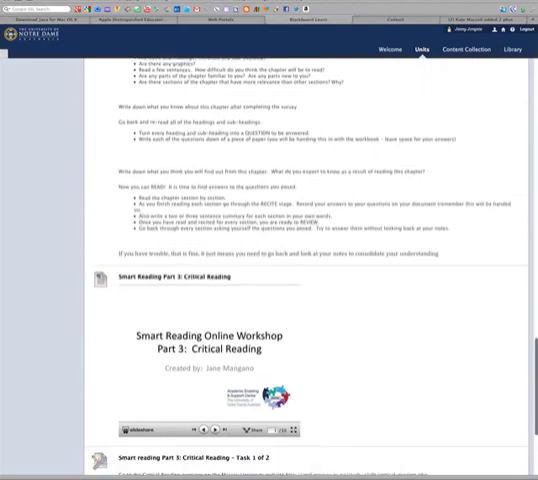
scroll(296, 350, down, 4)
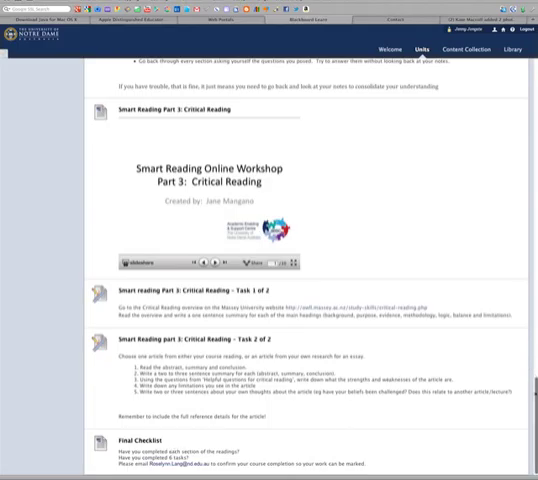
click(422, 49)
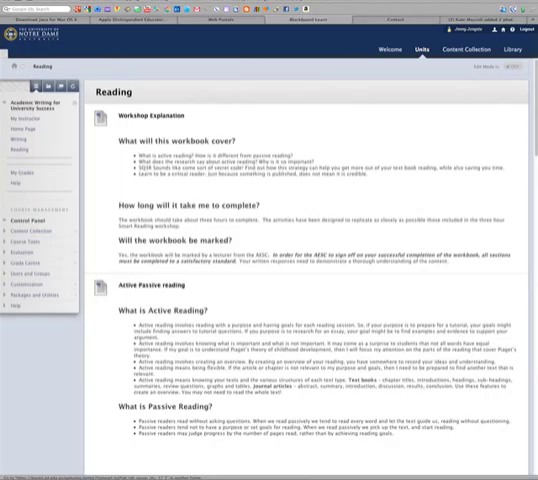